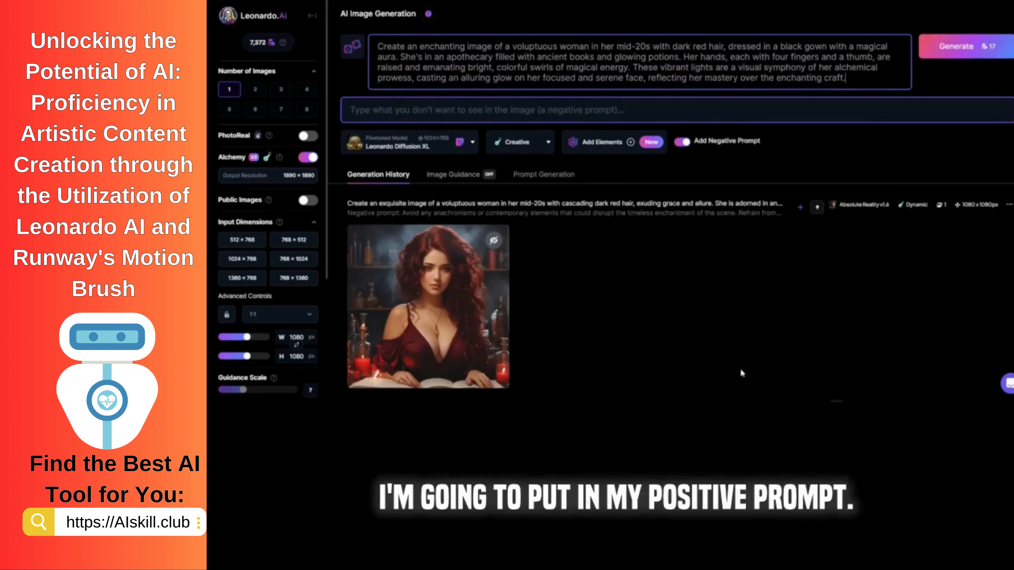
Step: Generate one image using a negative prompt against anachronistic, modern or muted elements, and inspect the result enlarged
left_click(741, 370)
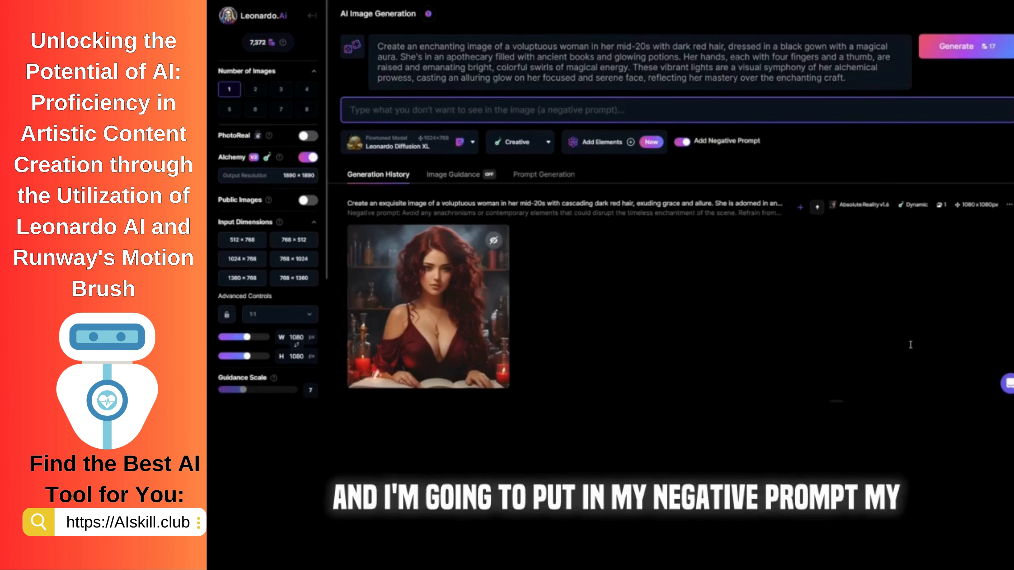
key("ctrl+v")
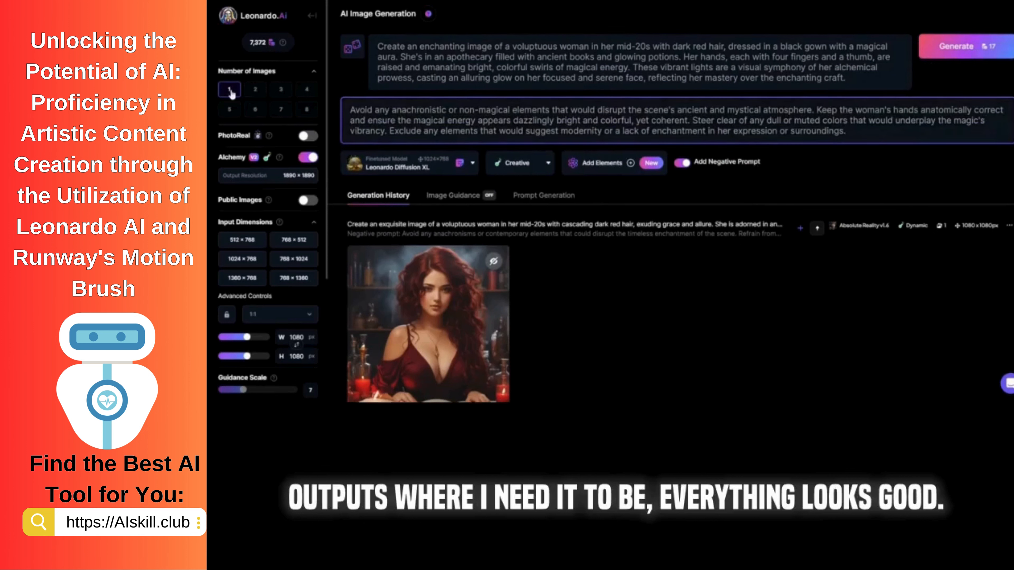
scroll(276, 227, "down", 1)
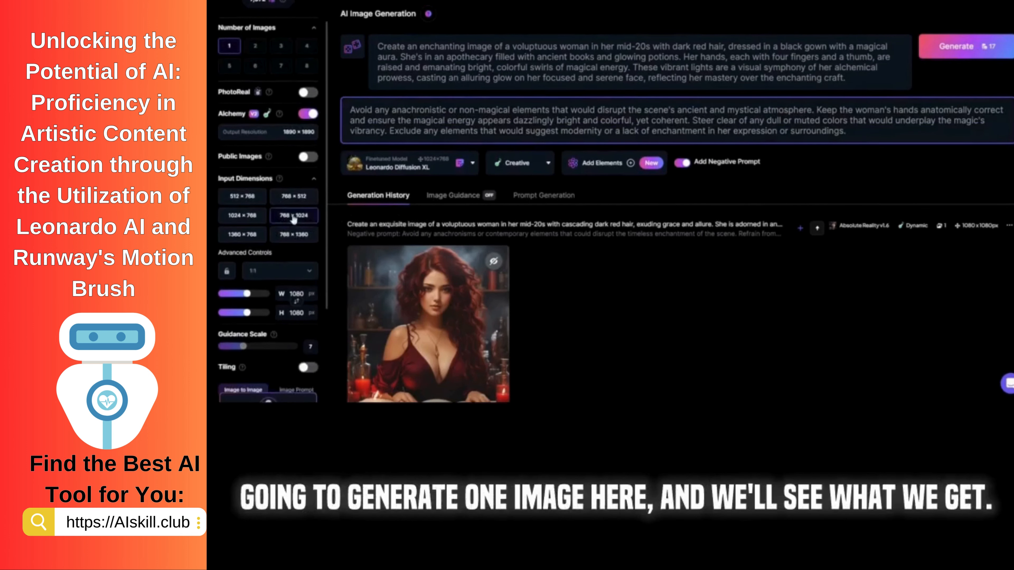
scroll(298, 224, "up", 1)
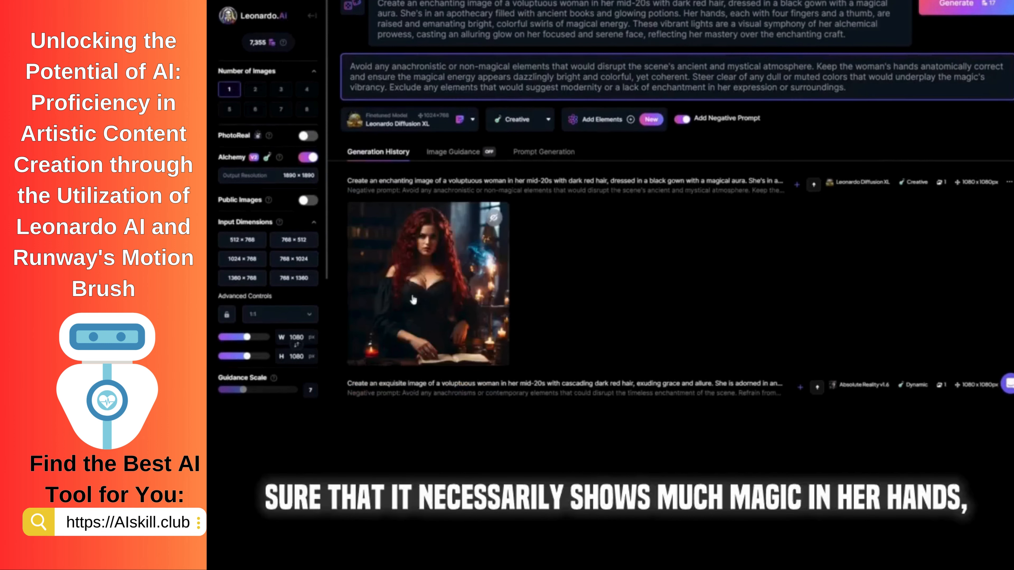
left_click(415, 297)
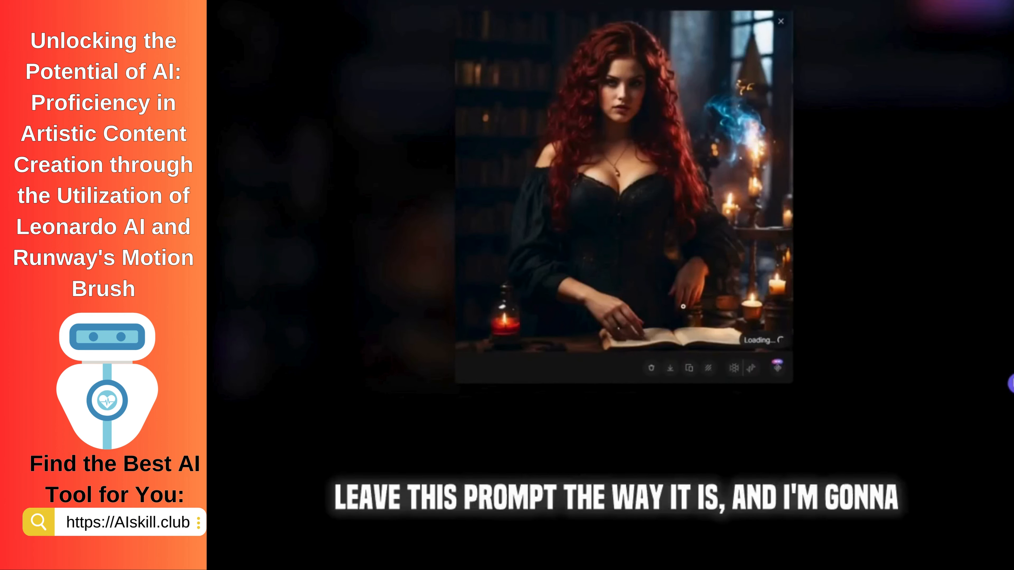
key("Escape")
Step: Replace the Image to Image guidance source with the uploaded picture of the woman holding magic in both hands
left_click(471, 196)
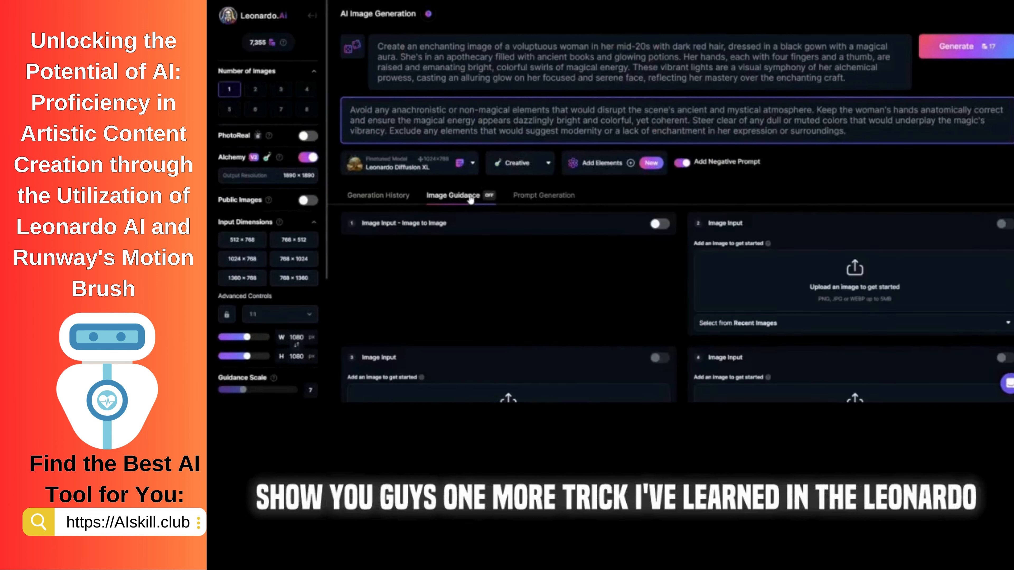
left_click(657, 225)
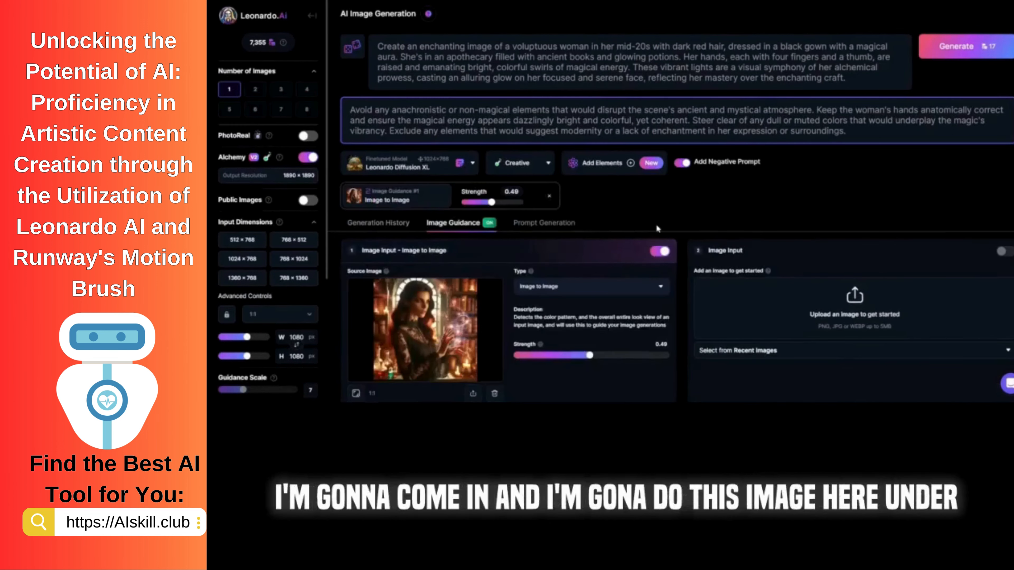
left_click(495, 393)
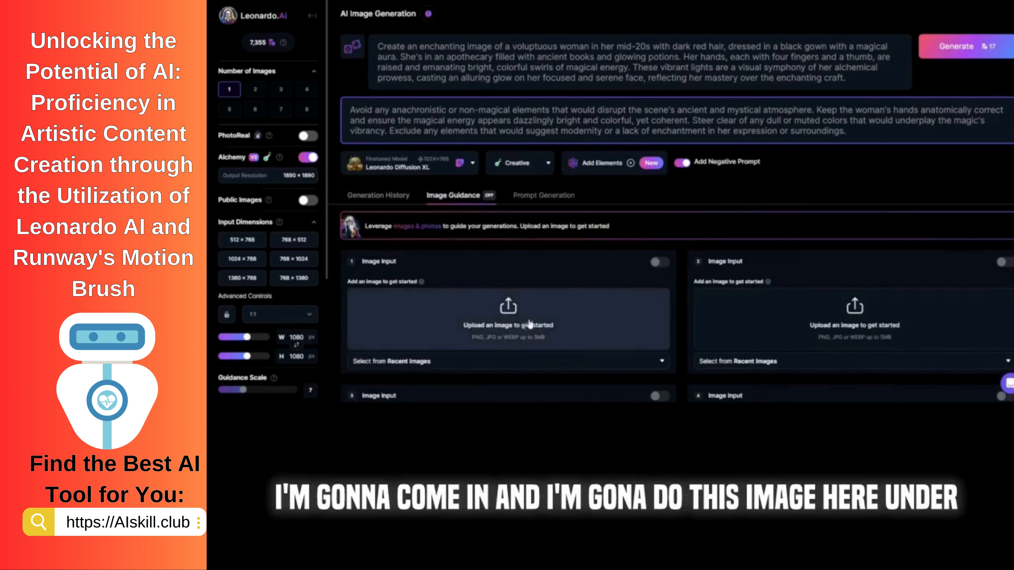
scroll(511, 313, "down", 1)
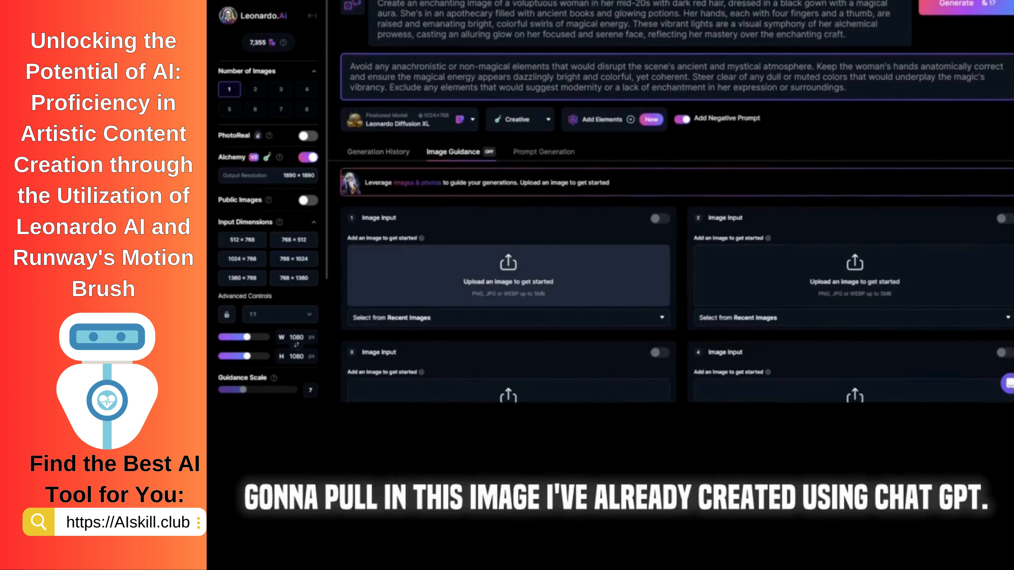
left_click(602, 297)
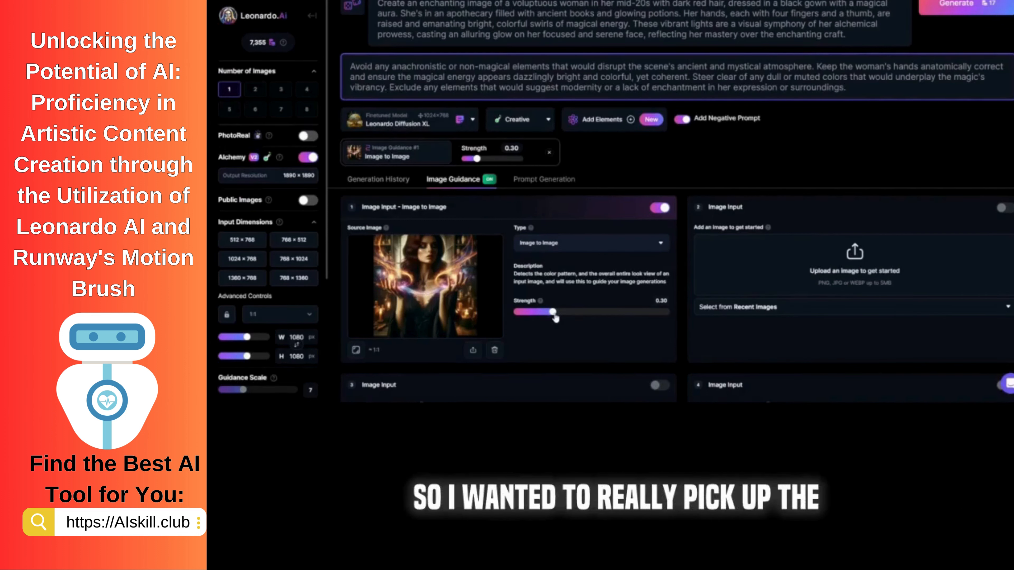
Step: Set the image guidance strength to 0.60, generate a new image, and show it in the generation history
left_click_drag(555, 318, 613, 316)
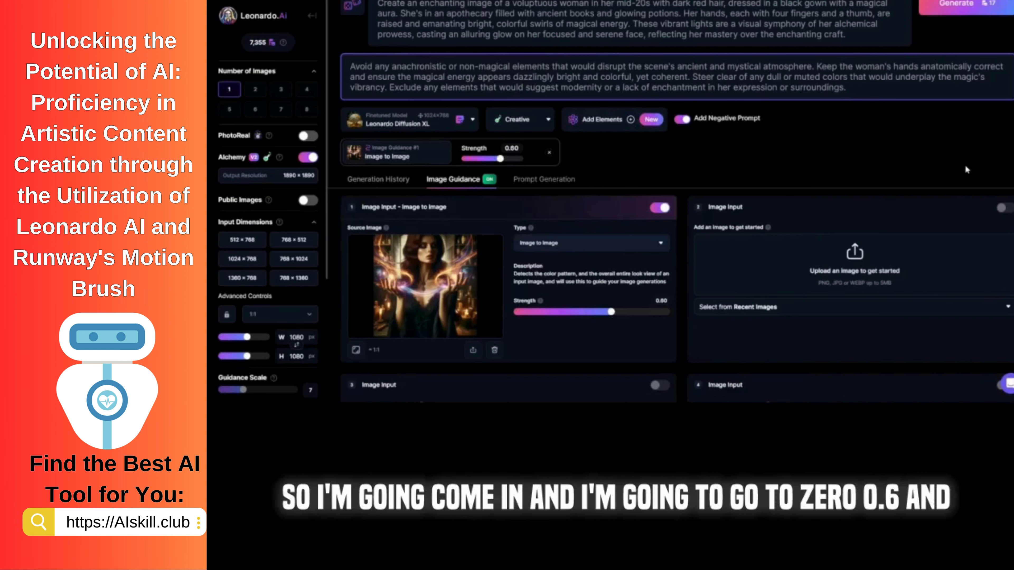
scroll(963, 166, "up", 1)
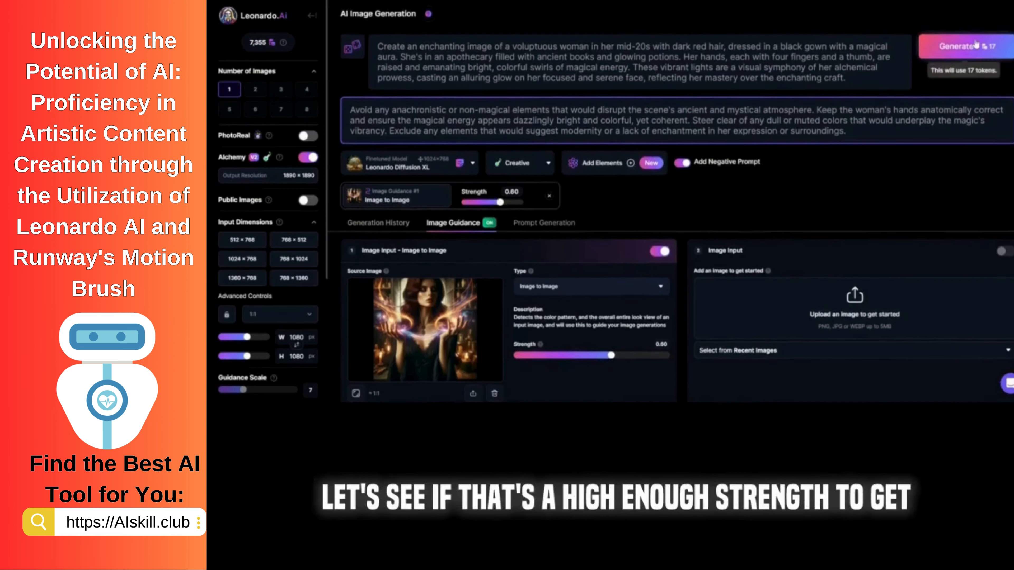
left_click(968, 47)
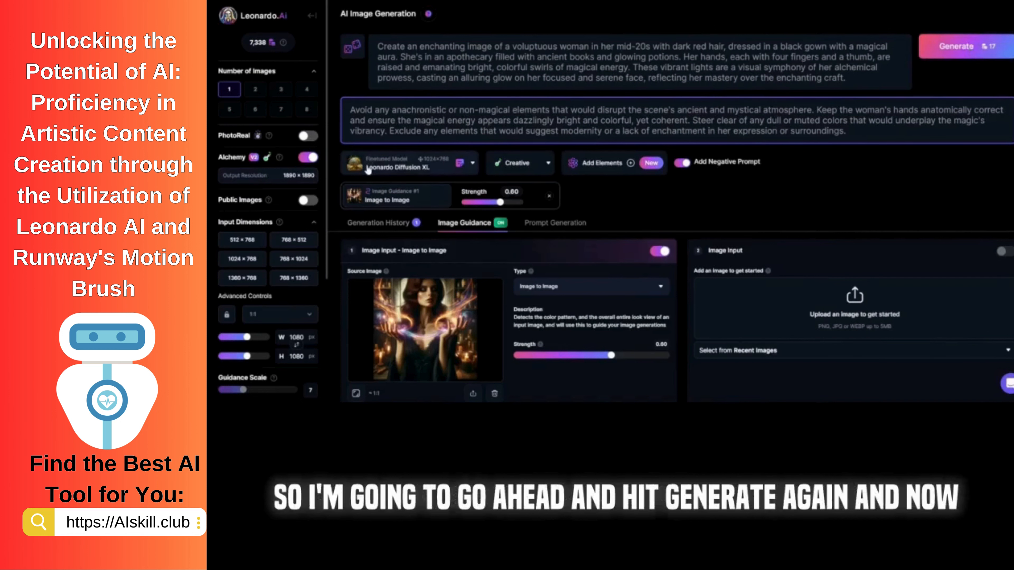
left_click(369, 224)
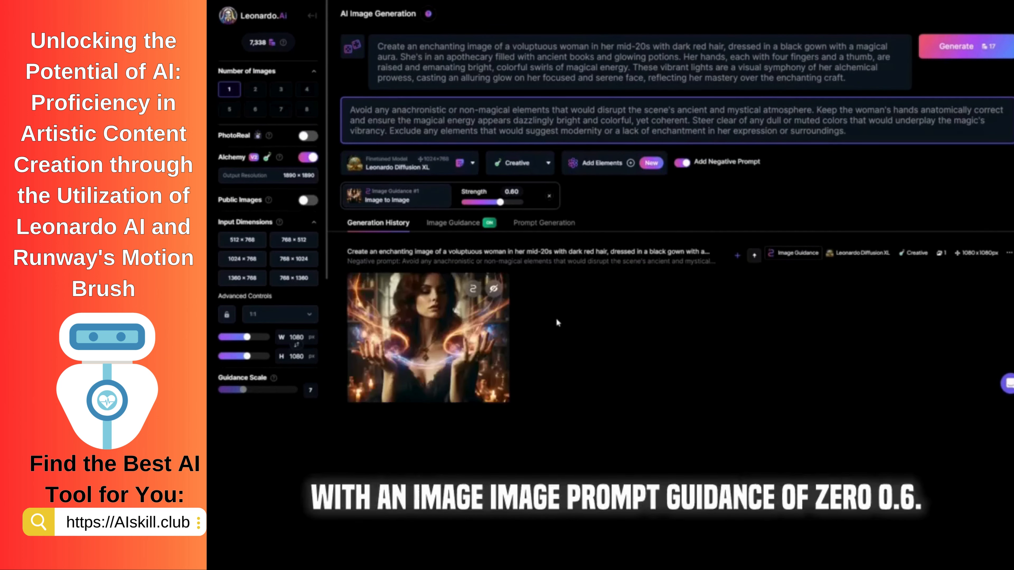
Step: Open the newly generated guided image enlarged, download it, and close the preview
scroll(558, 323, "down", 2)
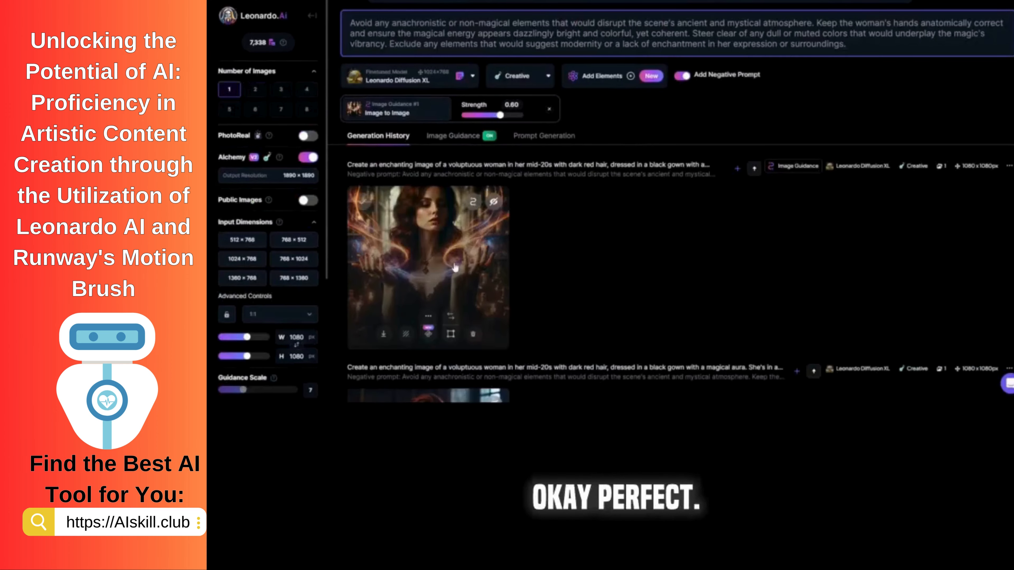
left_click(454, 264)
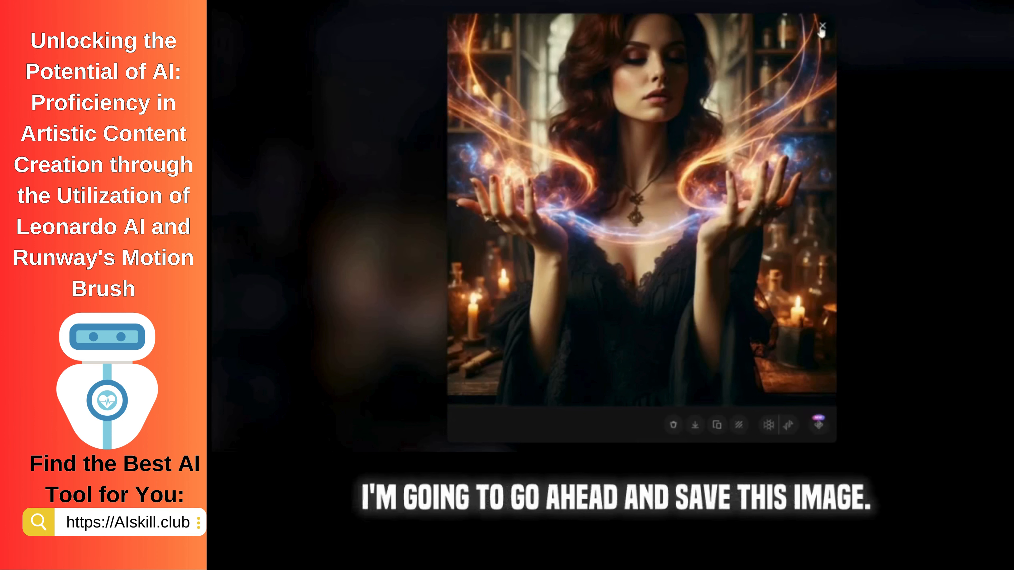
left_click(695, 427)
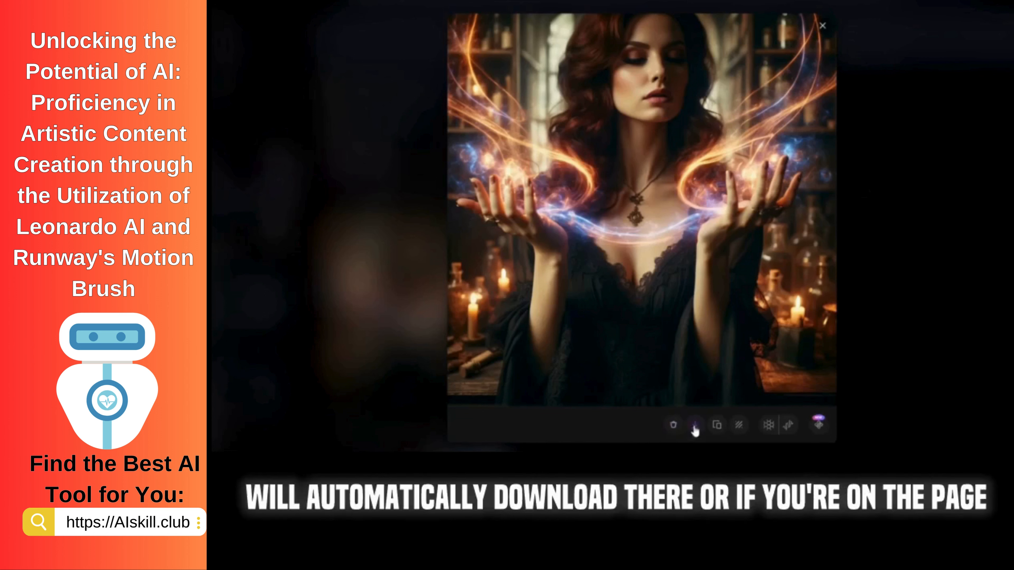
left_click(823, 26)
mouse_move(399, 286)
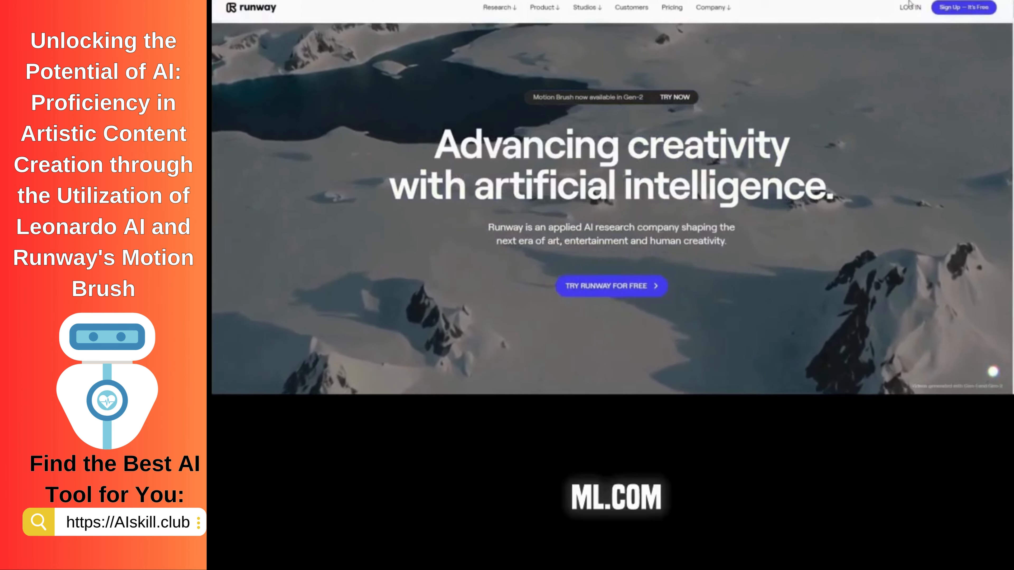
Step: Log in to Runway and start a Gen-2 image-to-video project with the asset Leonardo Image for Runway Motion Brush.jpg
left_click(912, 7)
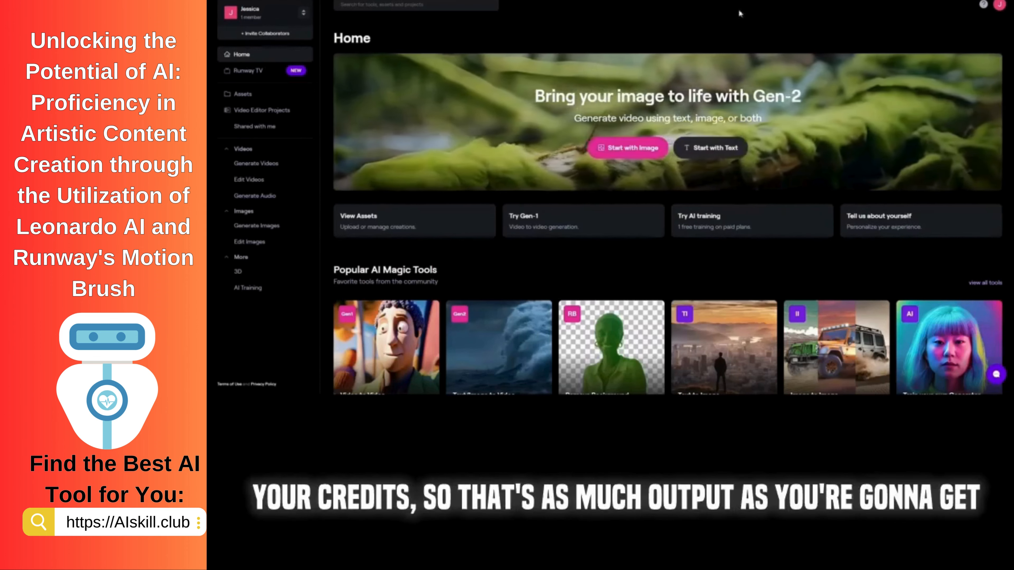
left_click(625, 150)
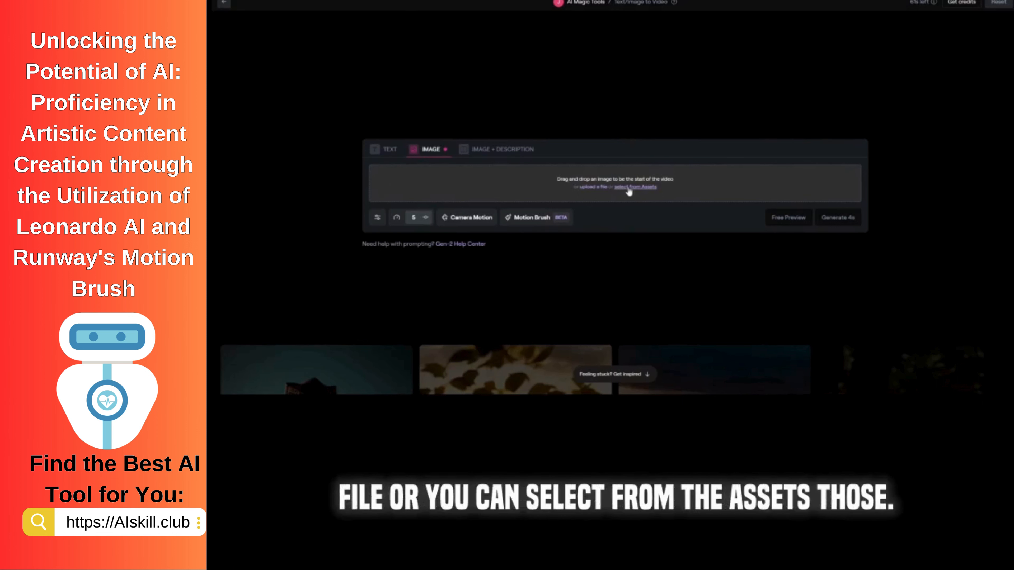
left_click(629, 191)
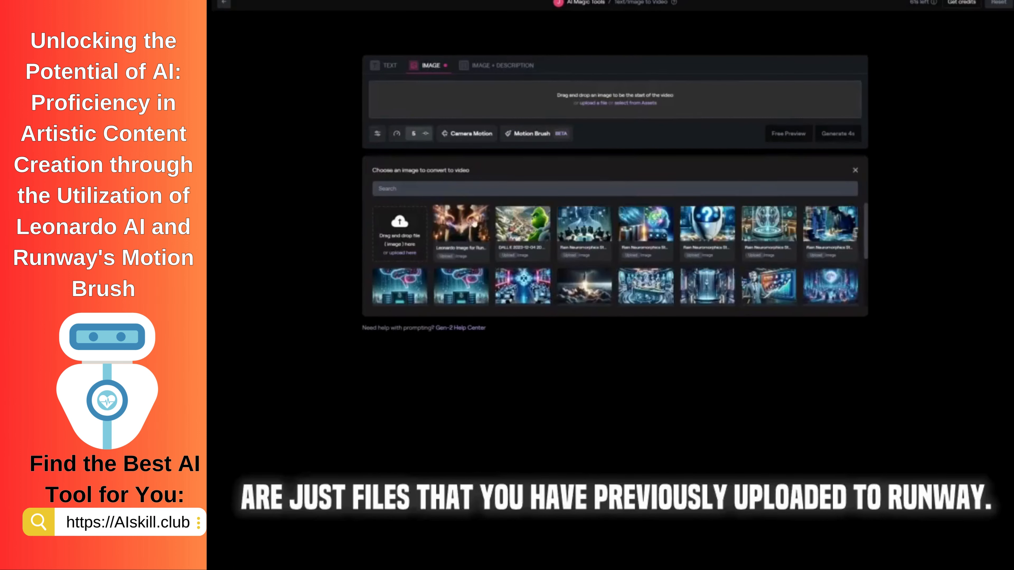
left_click(463, 231)
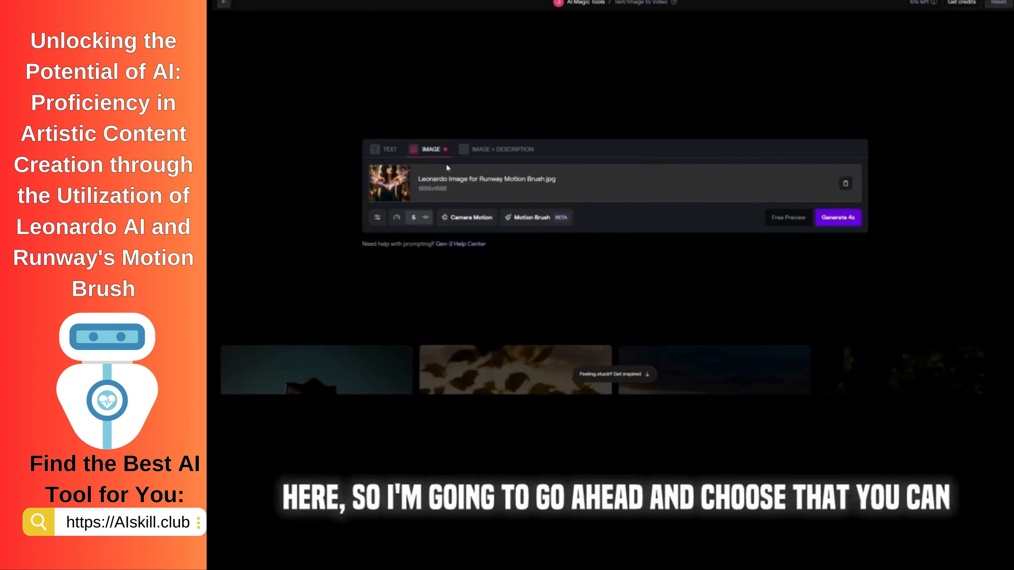
Step: Paint the light swirls above both hands with a reduced-size Motion Brush, keeping the hands unpainted
left_click(525, 222)
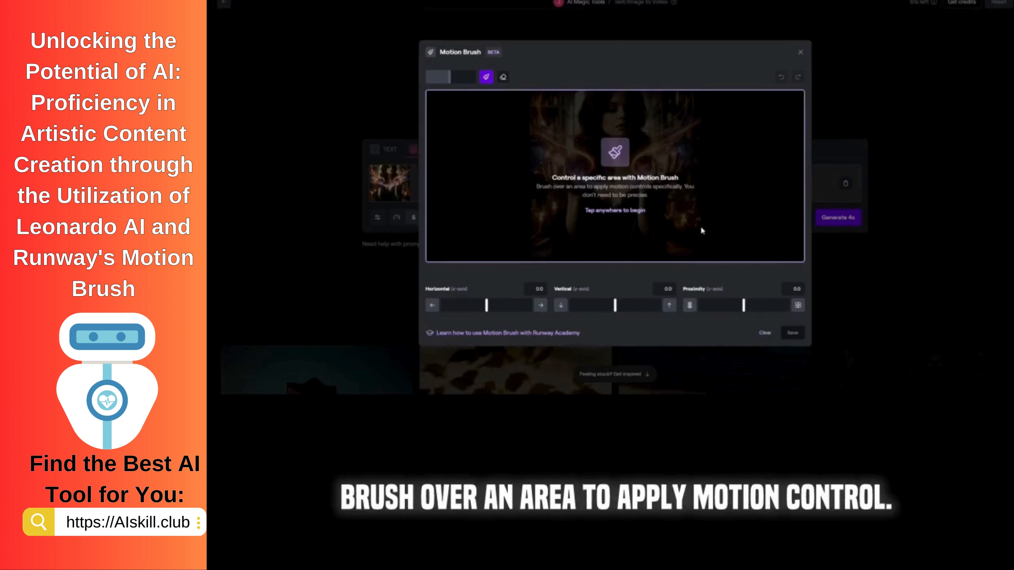
left_click(613, 213)
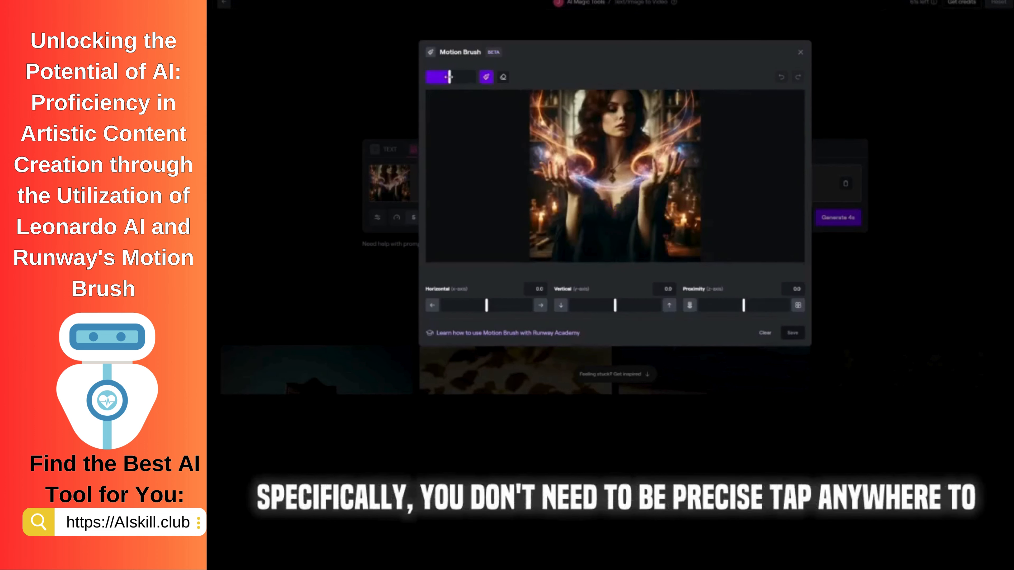
left_click_drag(449, 77, 437, 77)
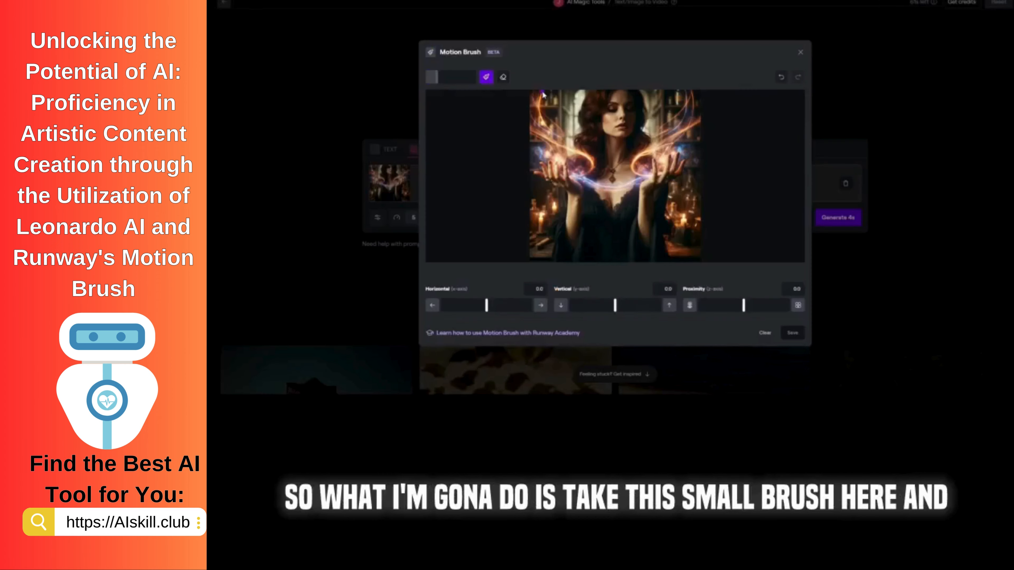
mouse_move(543, 95)
left_mouse_down()
mouse_move(536, 110)
mouse_move(561, 143)
mouse_move(537, 125)
mouse_move(551, 139)
mouse_move(530, 132)
mouse_move(565, 147)
left_mouse_up()
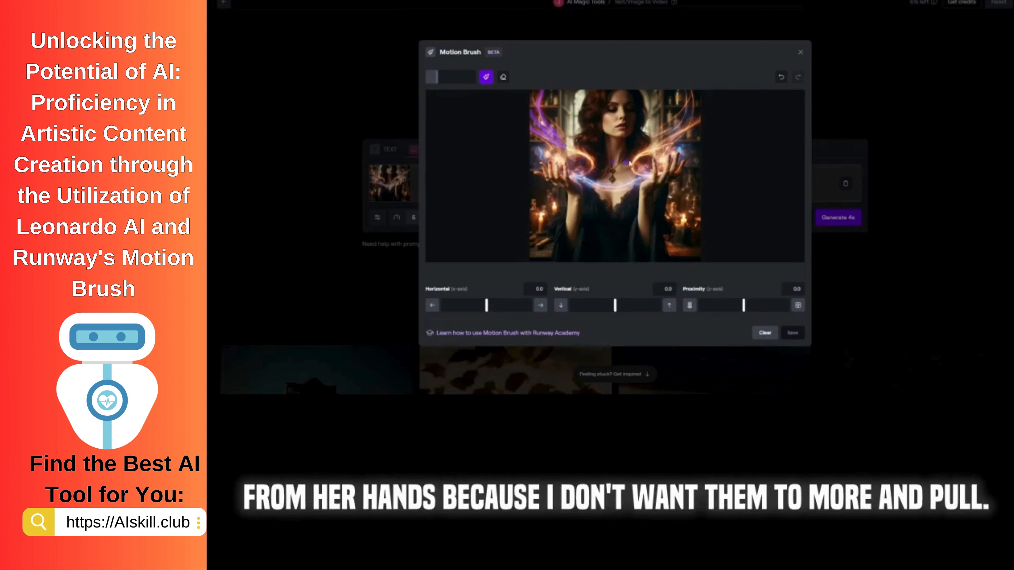
left_click_drag(690, 99, 657, 136)
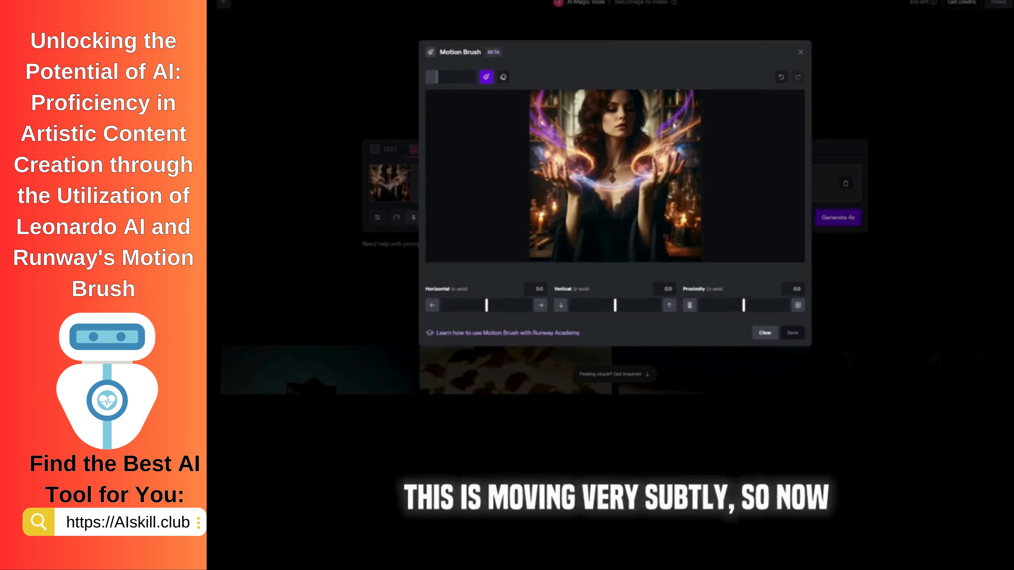
mouse_move(693, 98)
left_mouse_down()
mouse_move(689, 120)
mouse_move(661, 133)
mouse_move(673, 131)
left_mouse_up()
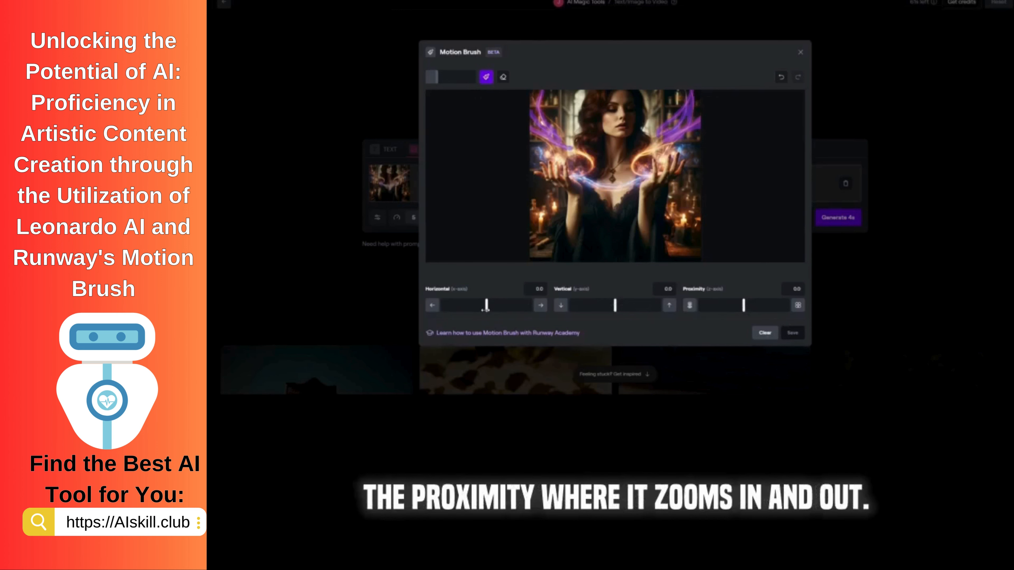
Step: Set the brushed area's horizontal motion to 1.0 and vertical motion to 0.5, and save the Motion Brush settings
left_click_drag(486, 306, 491, 307)
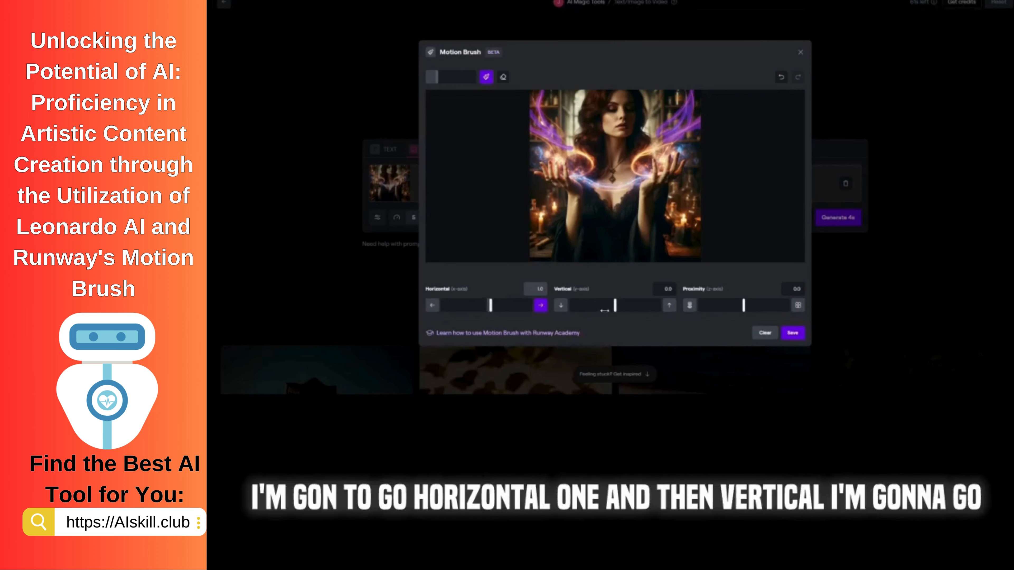
left_click_drag(615, 307, 617, 307)
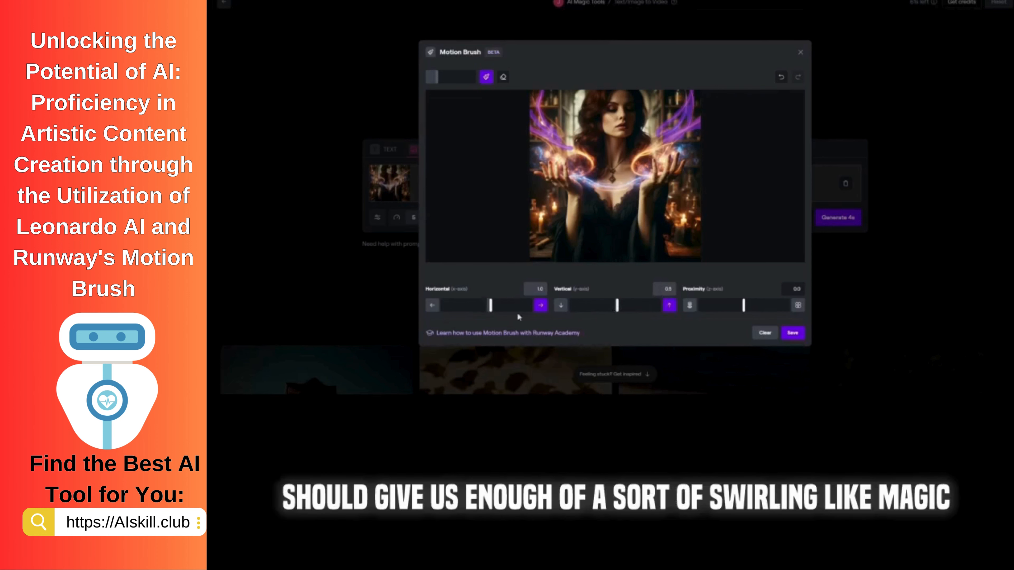
left_click(791, 336)
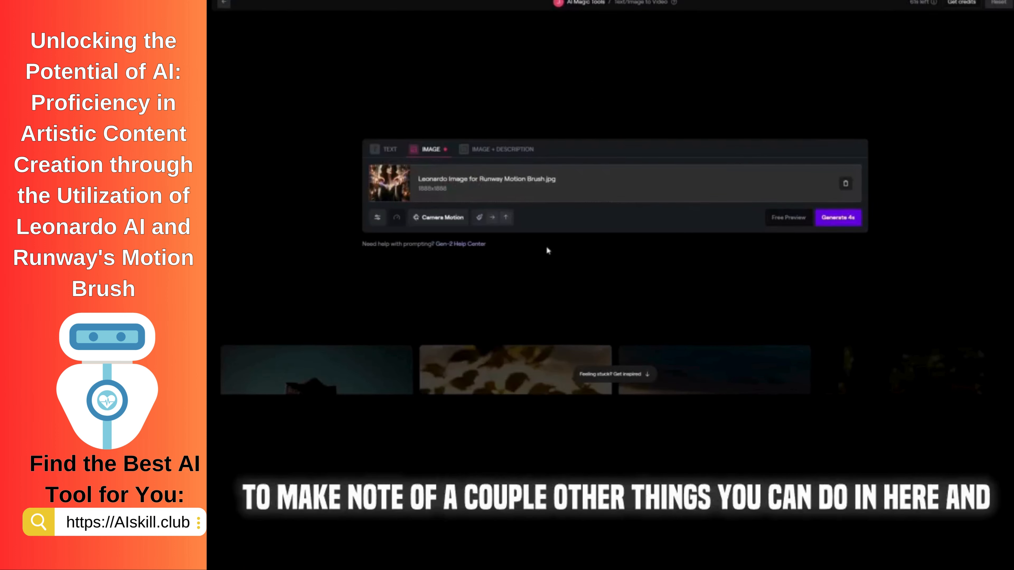
Step: Generate the 4-second video and play the result in full screen
left_click(845, 220)
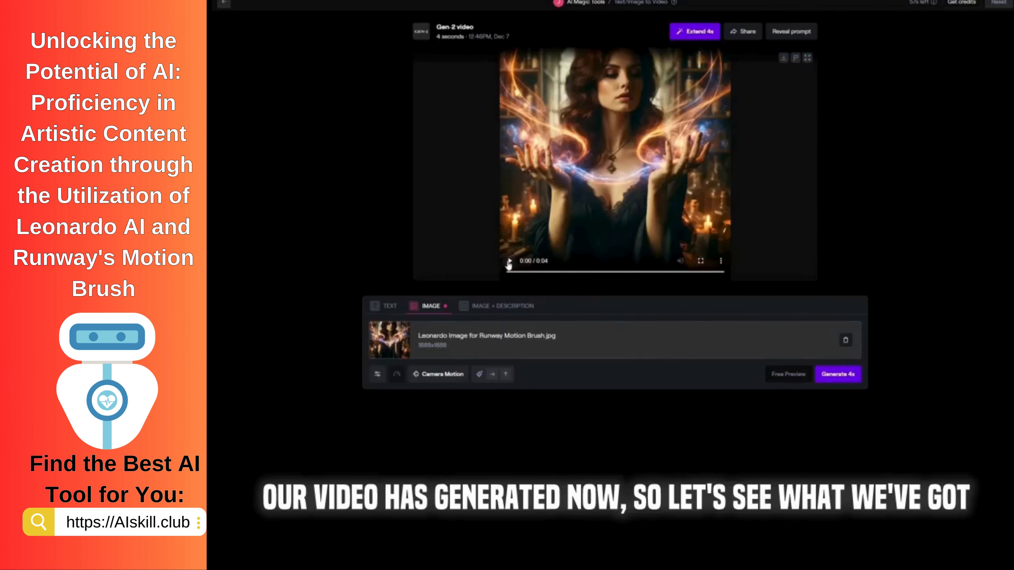
left_click(700, 261)
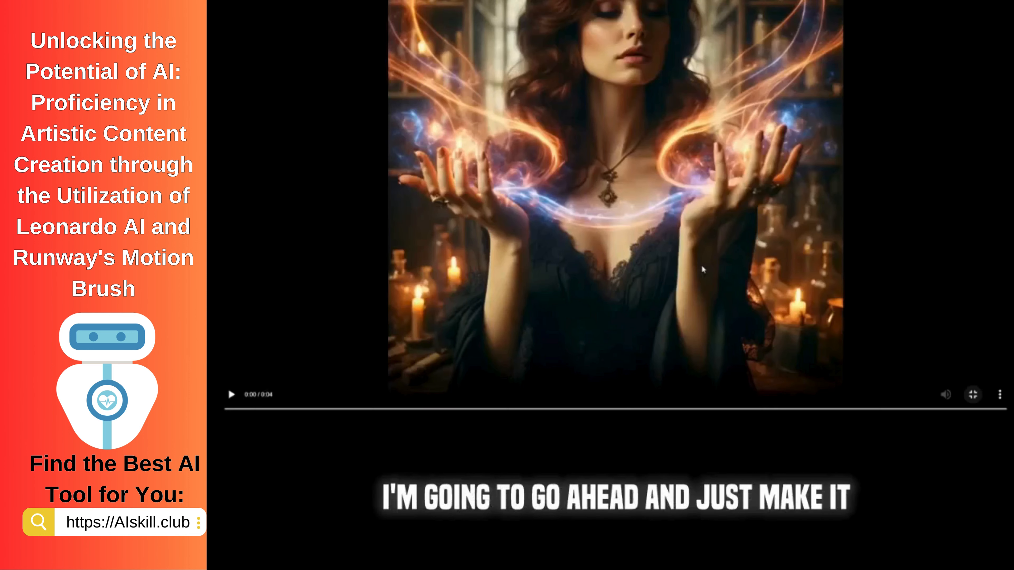
left_click(231, 395)
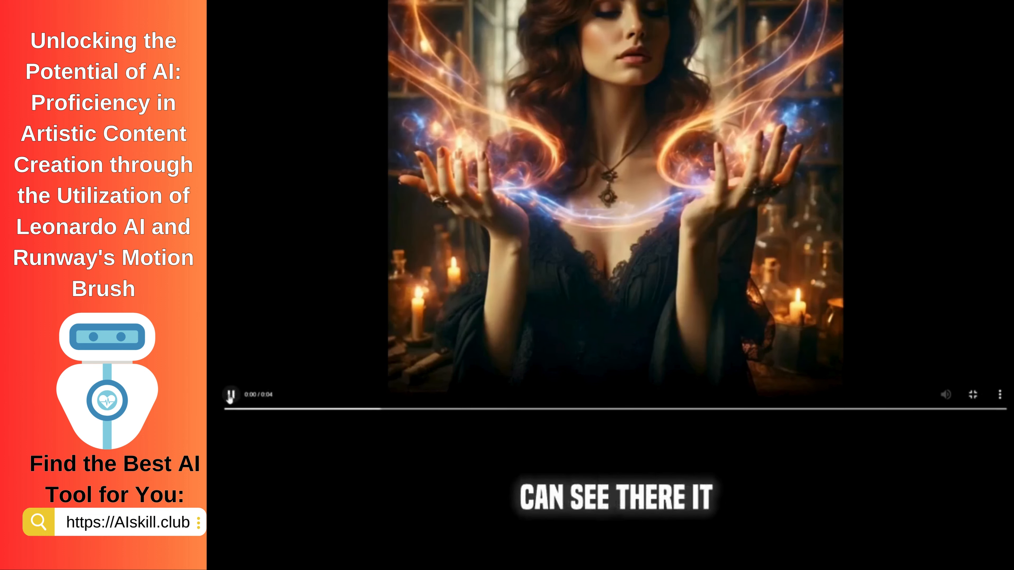